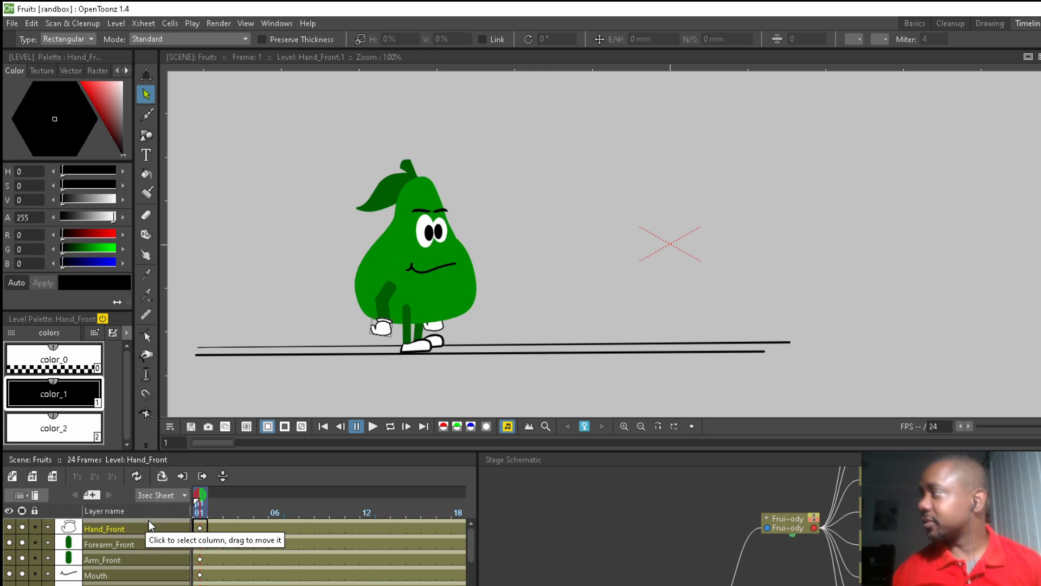
# - Activate the Skeleton tool with the Hand_Front layer selected to show the pear character's bones
pyautogui.click(146, 445)
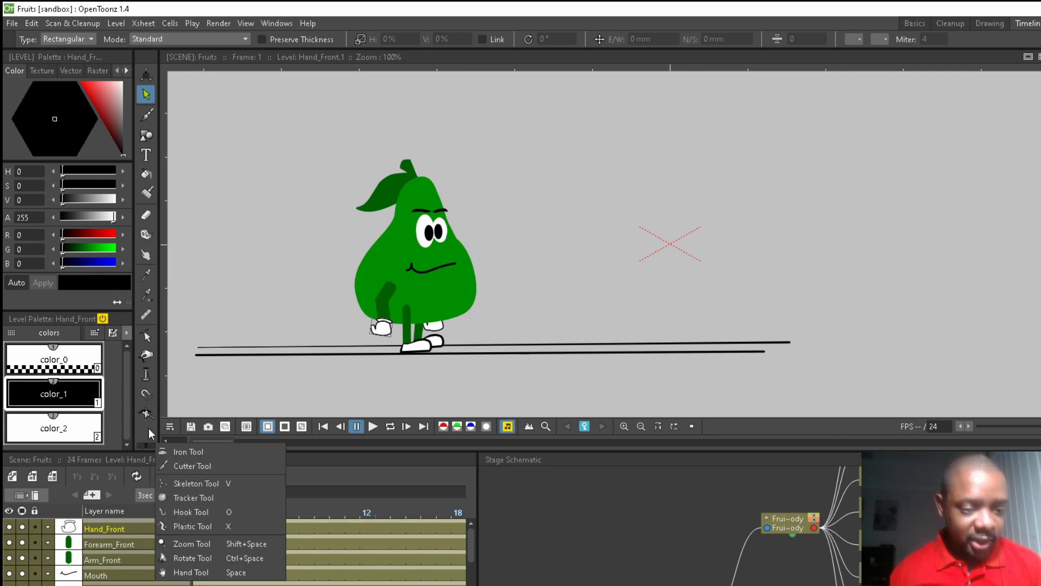
pyautogui.click(179, 484)
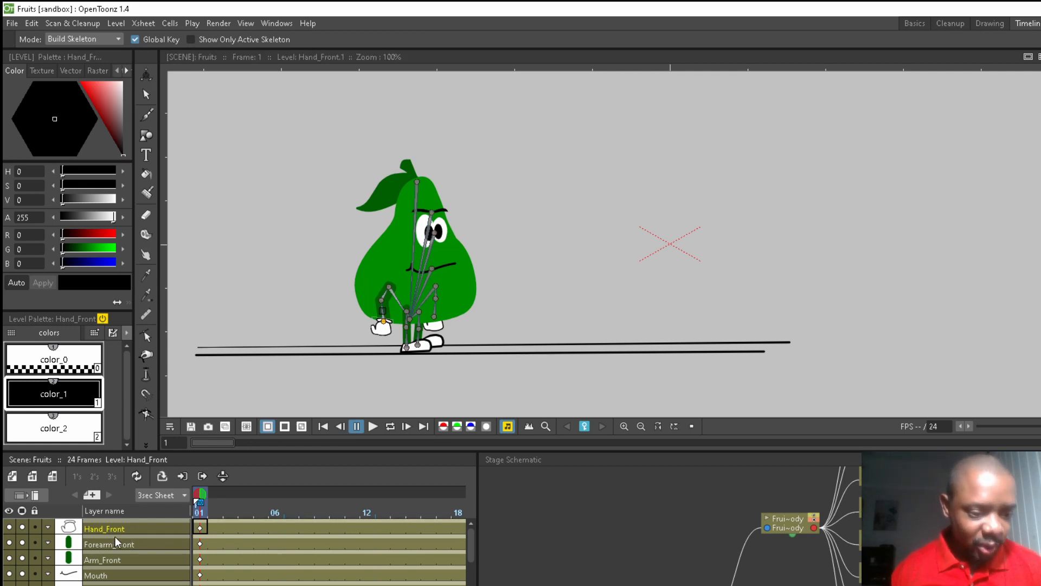
pyautogui.scroll(-5, 235, 551)
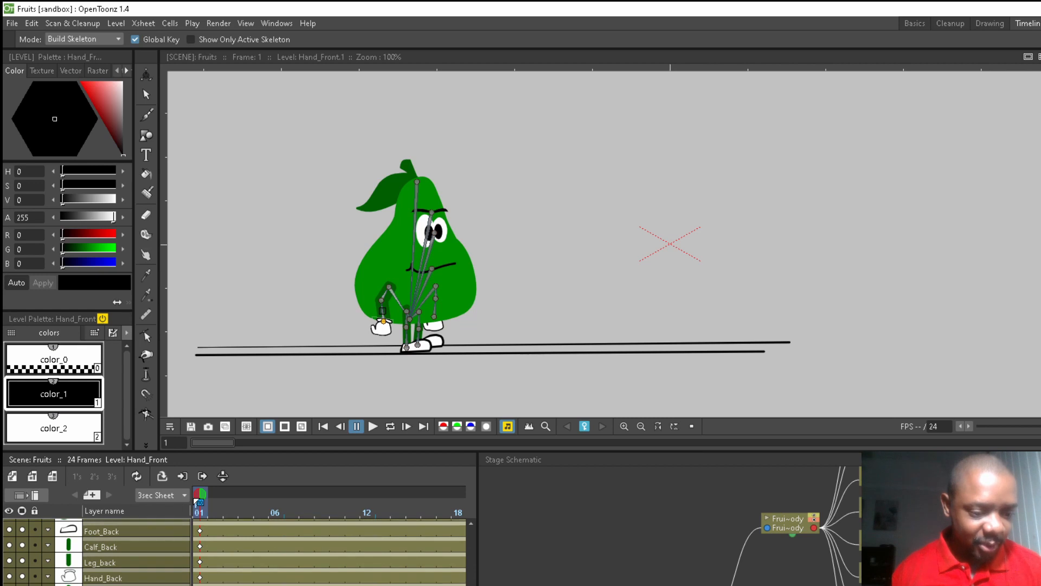
pyautogui.scroll(5, 235, 551)
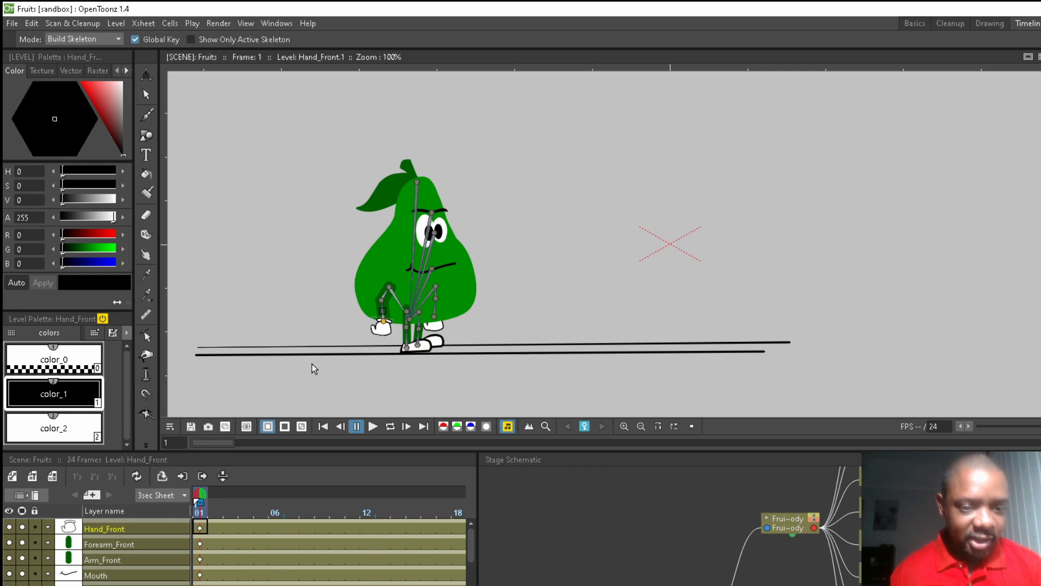
pyautogui.scroll(2, 382, 331)
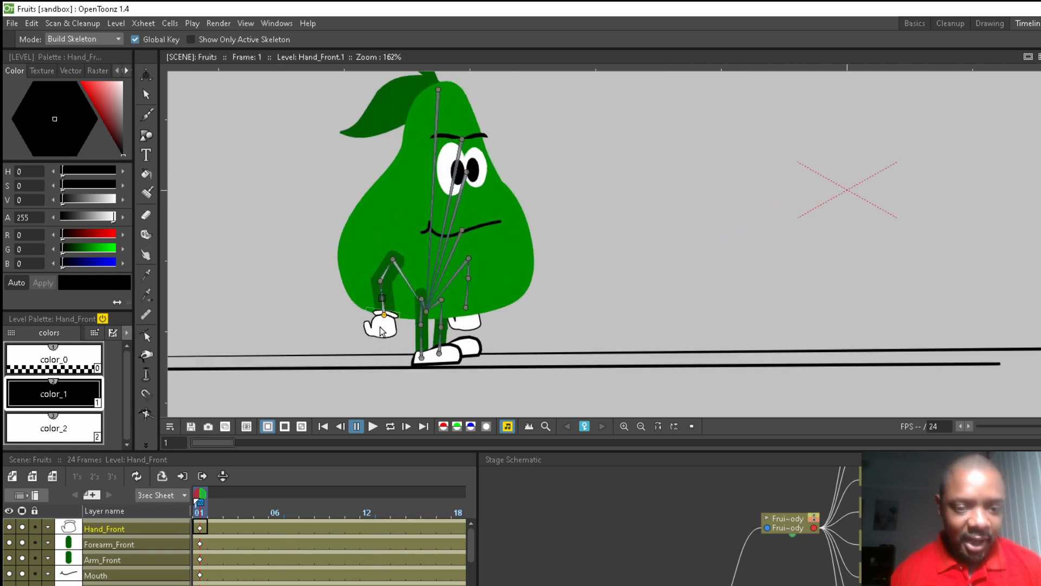
# - Set the skeleton mode to Animate, rotate the front forearm forward, and select the fruit body
pyautogui.click(116, 39)
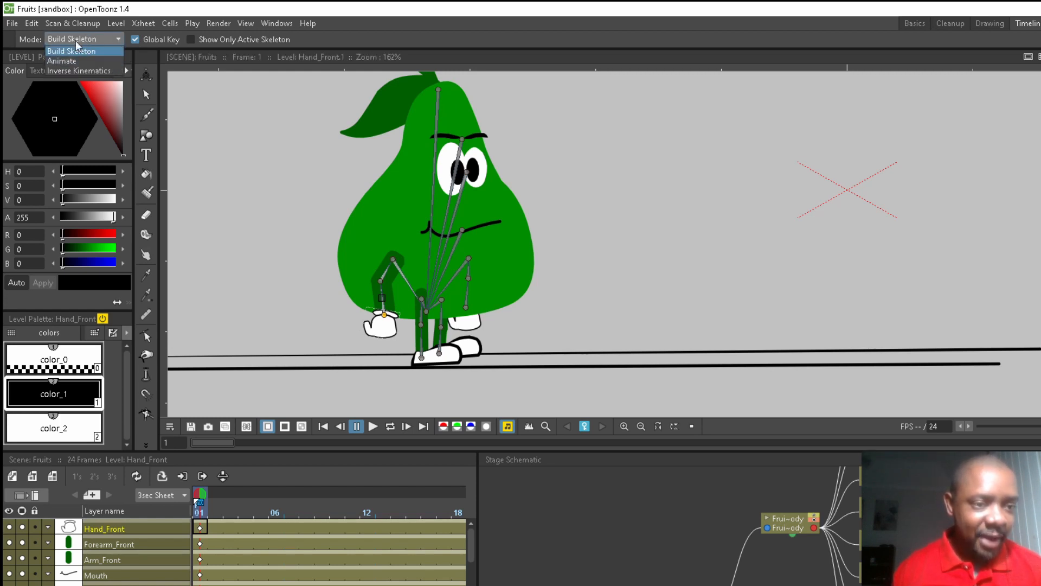
pyautogui.click(66, 62)
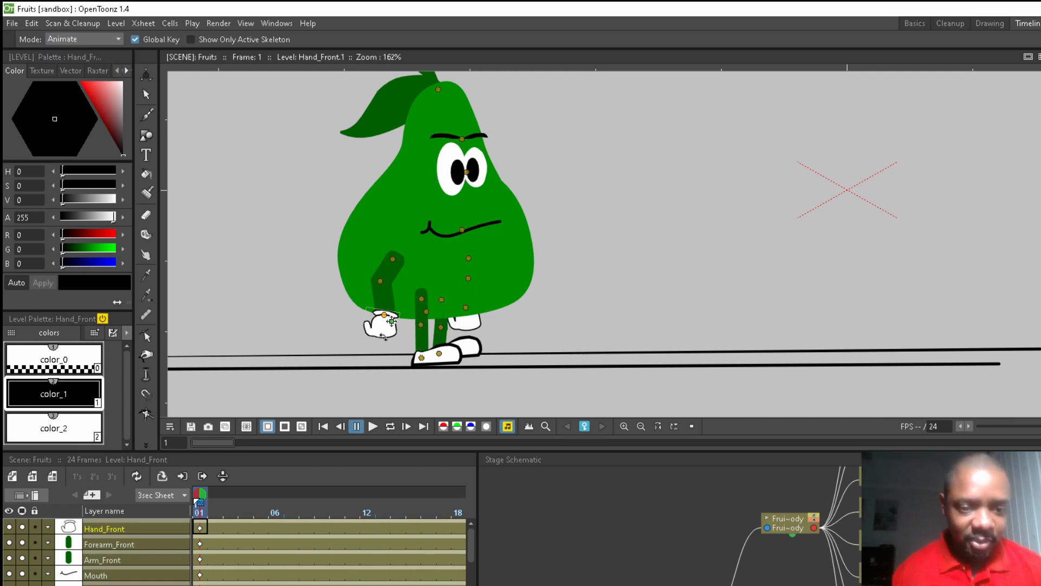
pyautogui.moveTo(349, 330)
pyautogui.mouseDown()
pyautogui.moveTo(332, 316)
pyautogui.moveTo(363, 336)
pyautogui.moveTo(386, 303)
pyautogui.moveTo(339, 277)
pyautogui.moveTo(419, 315)
pyautogui.mouseUp()
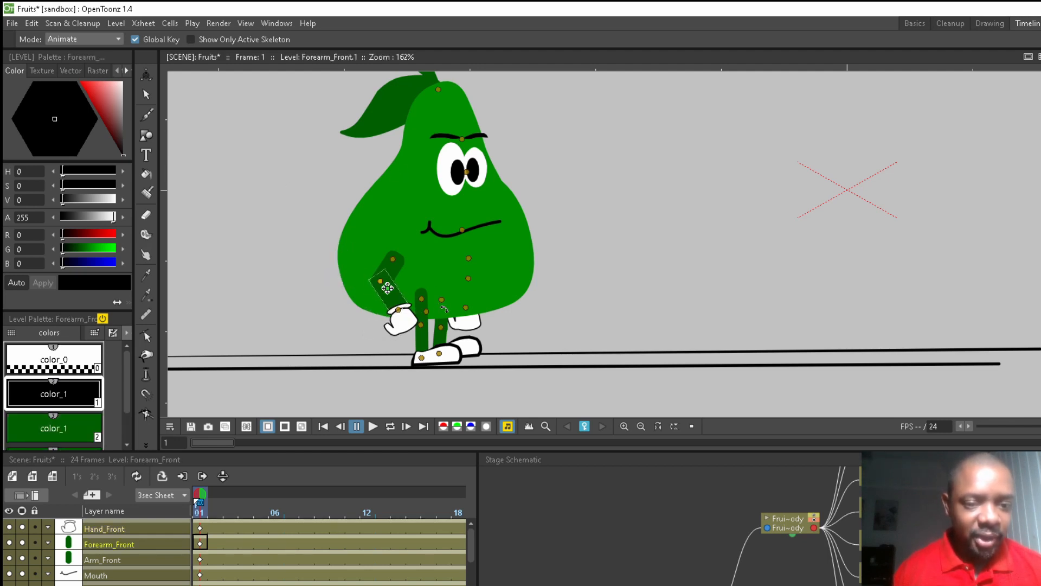
pyautogui.click(427, 309)
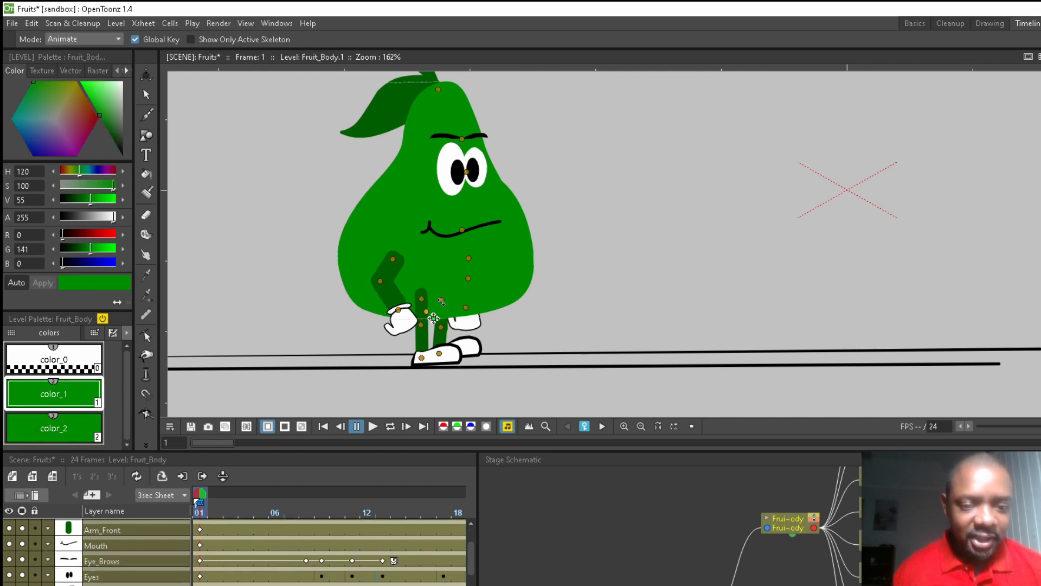
# - Switch the skeleton mode to Inverse Kinematics and pull the front leg slightly backward by its calf and thigh
pyautogui.click(60, 38)
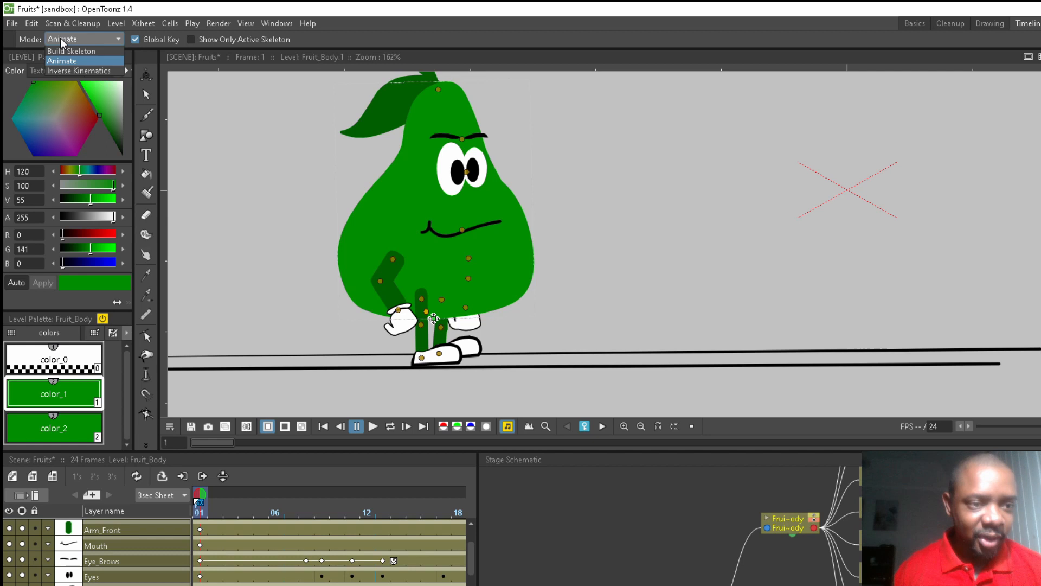
pyautogui.click(73, 71)
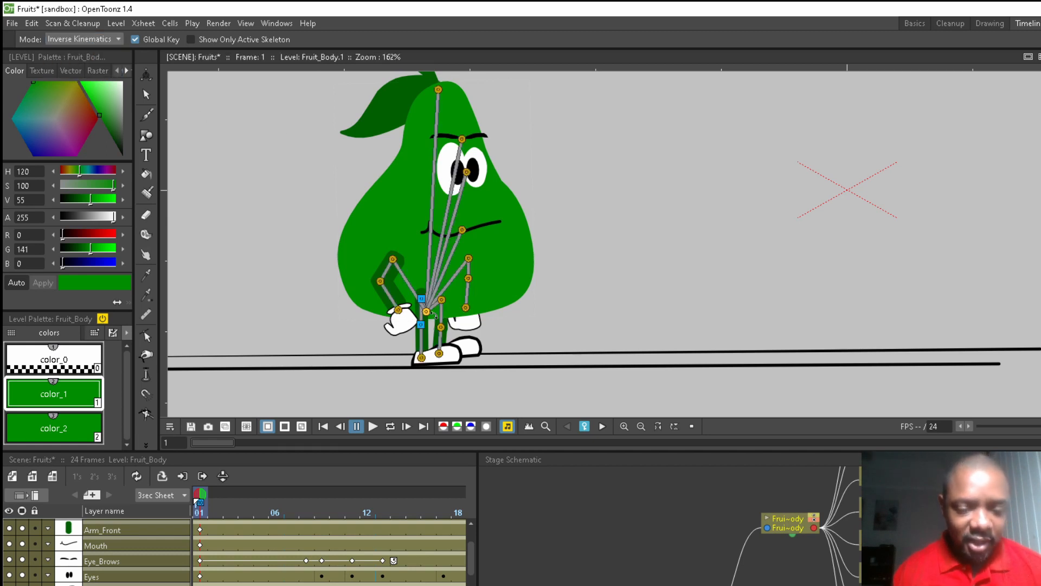
pyautogui.moveTo(419, 342)
pyautogui.mouseDown()
pyautogui.moveTo(370, 318)
pyautogui.moveTo(420, 358)
pyautogui.mouseUp()
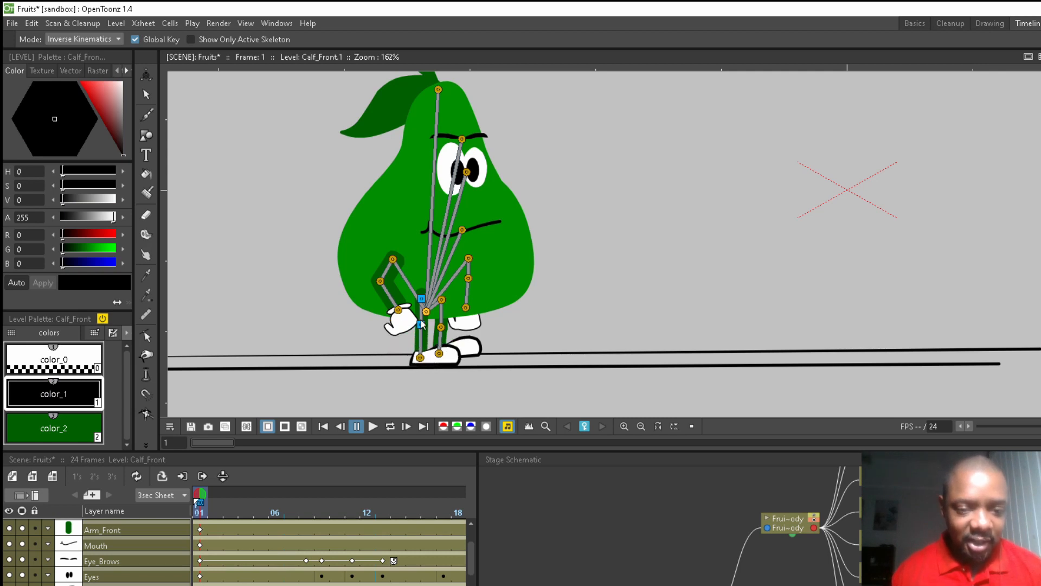
pyautogui.moveTo(420, 311)
pyautogui.mouseDown()
pyautogui.moveTo(385, 298)
pyautogui.moveTo(419, 312)
pyautogui.moveTo(390, 313)
pyautogui.moveTo(421, 318)
pyautogui.mouseUp()
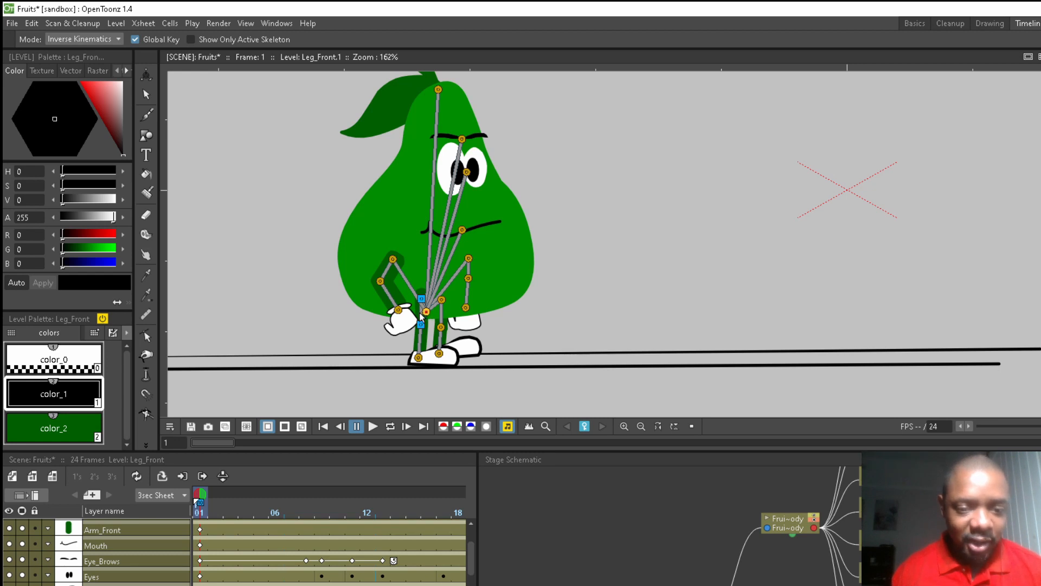
# - Reset the skeleton's pinned center from the front leg and pull the front hand backward with inverse kinematics
pyautogui.scroll(5, 417, 317)
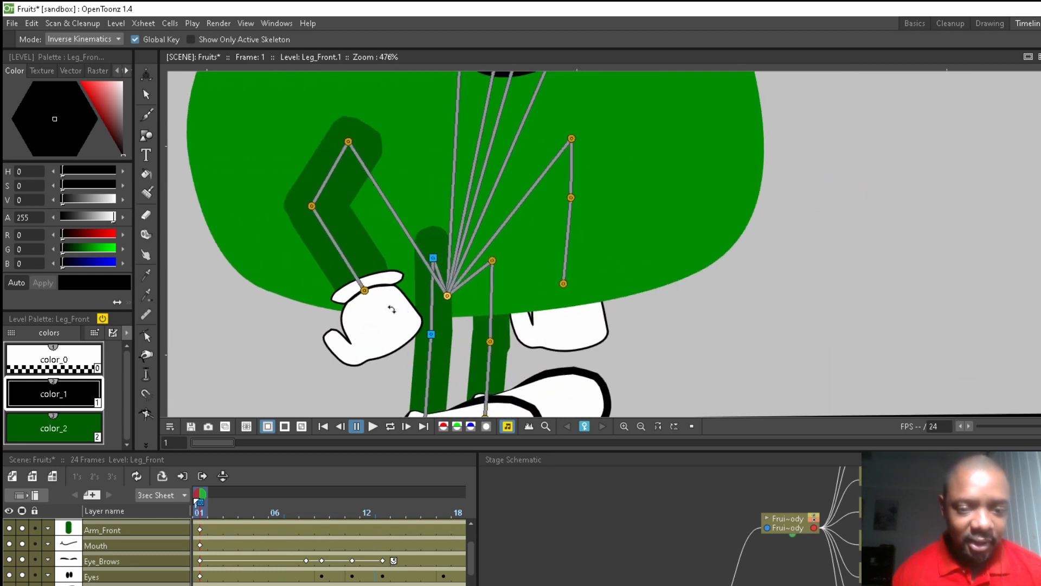
pyautogui.moveTo(413, 320)
pyautogui.mouseDown()
pyautogui.moveTo(562, 323)
pyautogui.moveTo(362, 305)
pyautogui.moveTo(423, 318)
pyautogui.mouseUp()
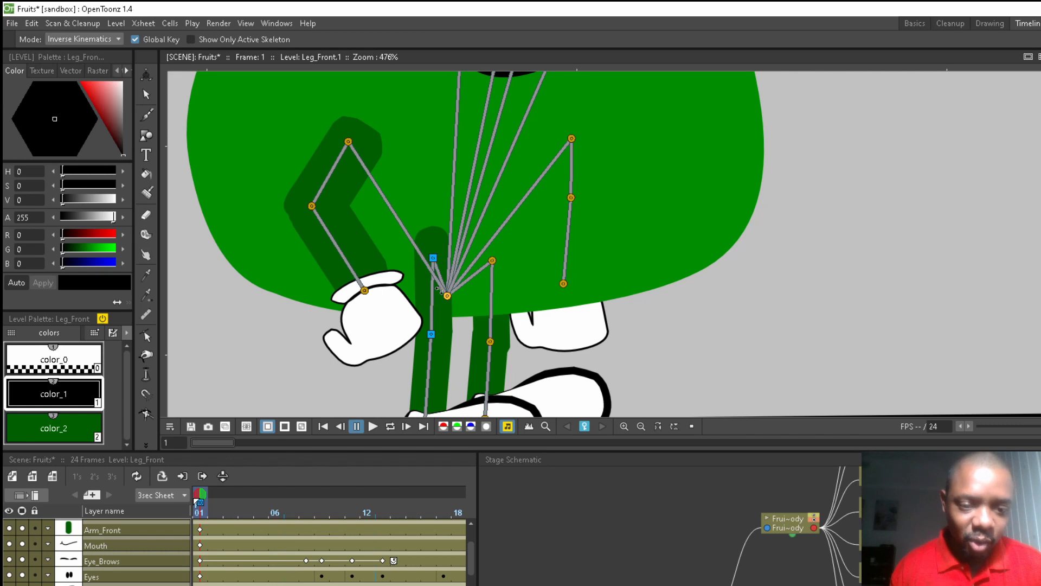
pyautogui.rightClick(434, 257)
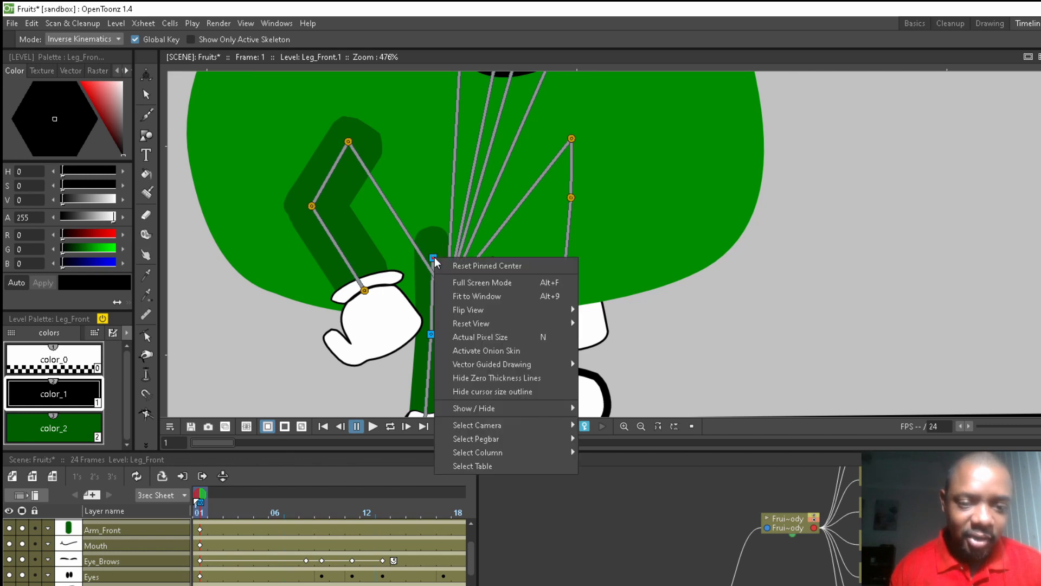
pyautogui.click(480, 265)
pyautogui.scroll(-2, 453, 298)
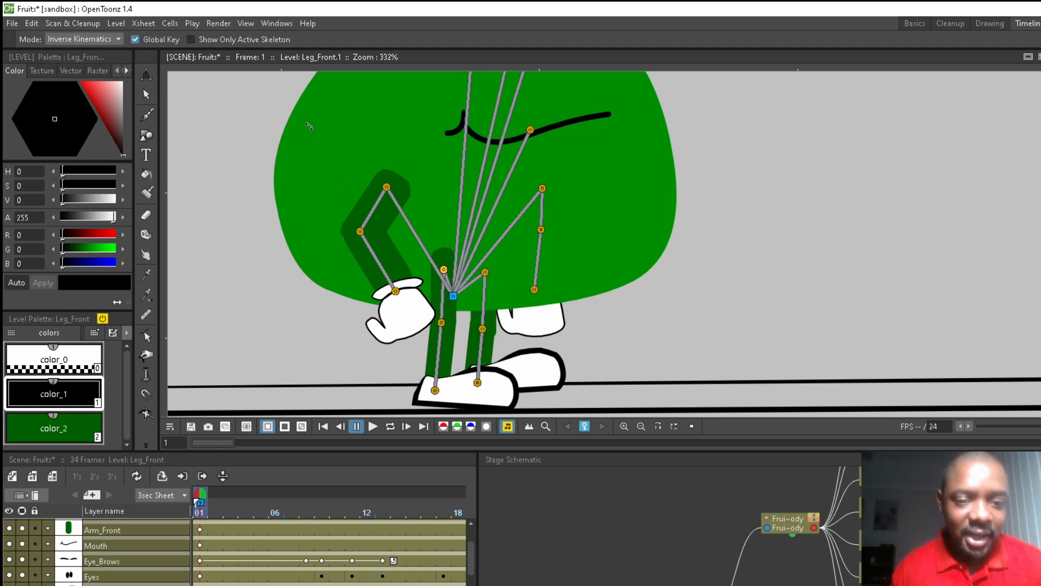
pyautogui.moveTo(367, 214); pyautogui.dragTo(382, 307)
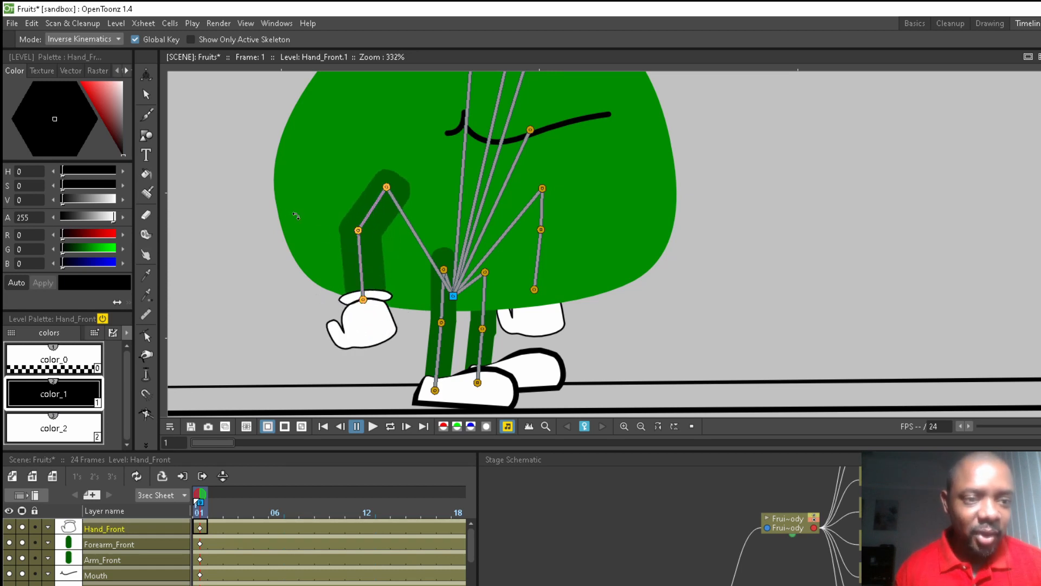
# - Switch the skeleton mode to Animate and rotate the whole front arm forward across the body and back down
pyautogui.click(99, 38)
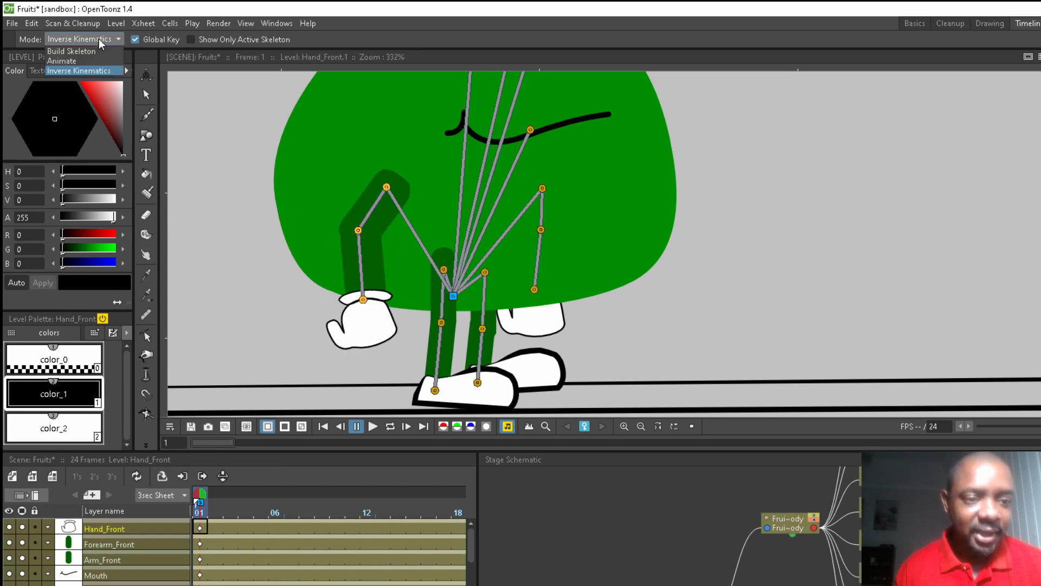
pyautogui.click(80, 57)
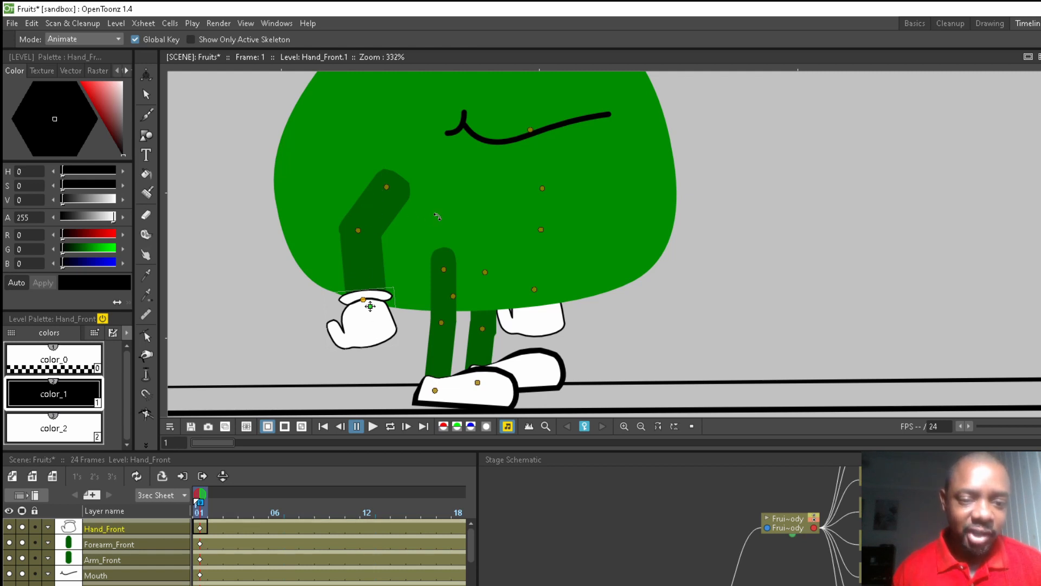
pyautogui.moveTo(437, 216); pyautogui.dragTo(521, 264)
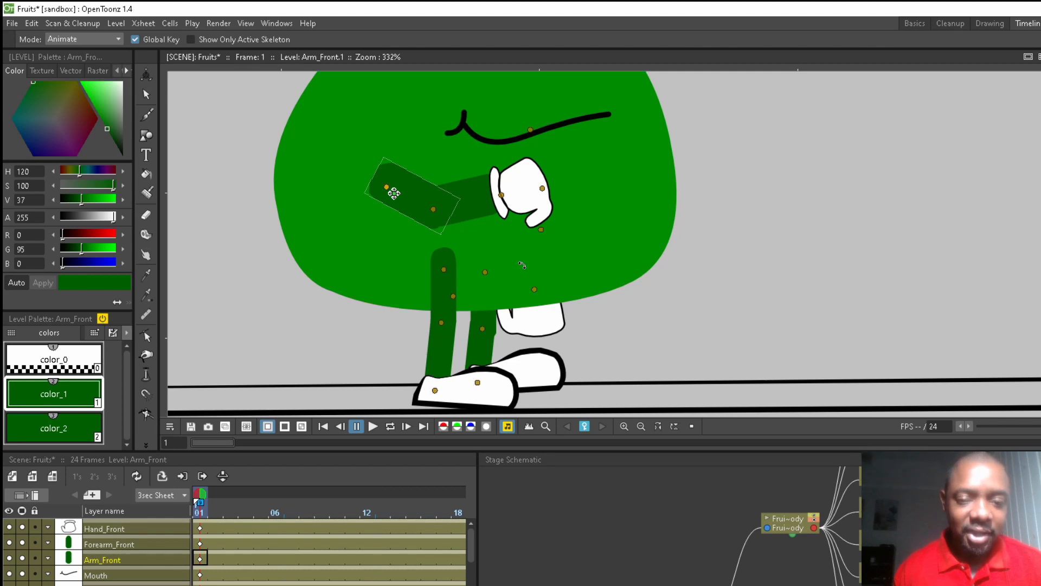
pyautogui.moveTo(522, 264); pyautogui.dragTo(328, 294)
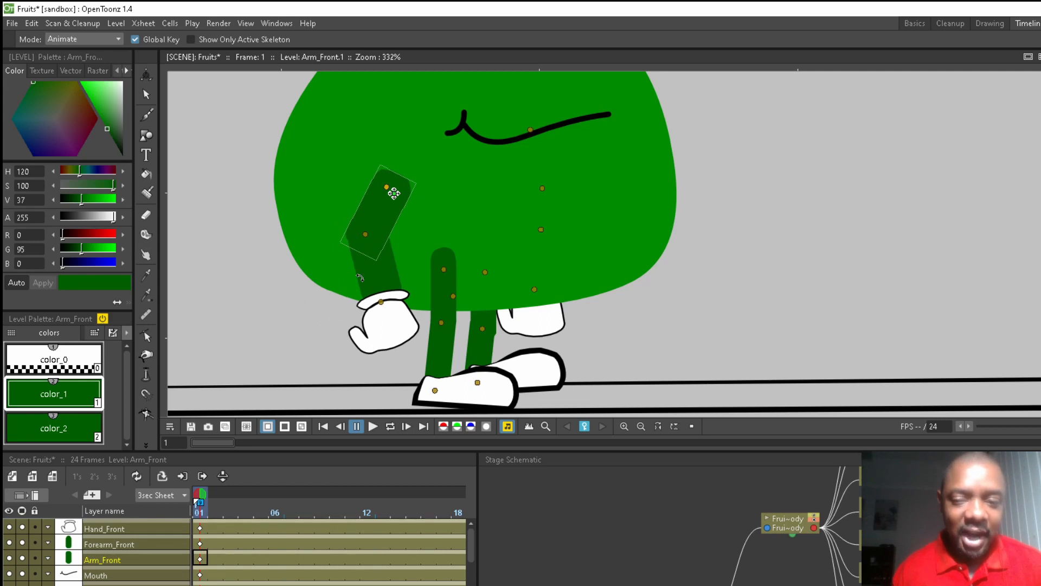
# - Bend the front forearm forward over the top of the leg and rotate the front calf to vertical
pyautogui.moveTo(378, 276); pyautogui.dragTo(443, 353)
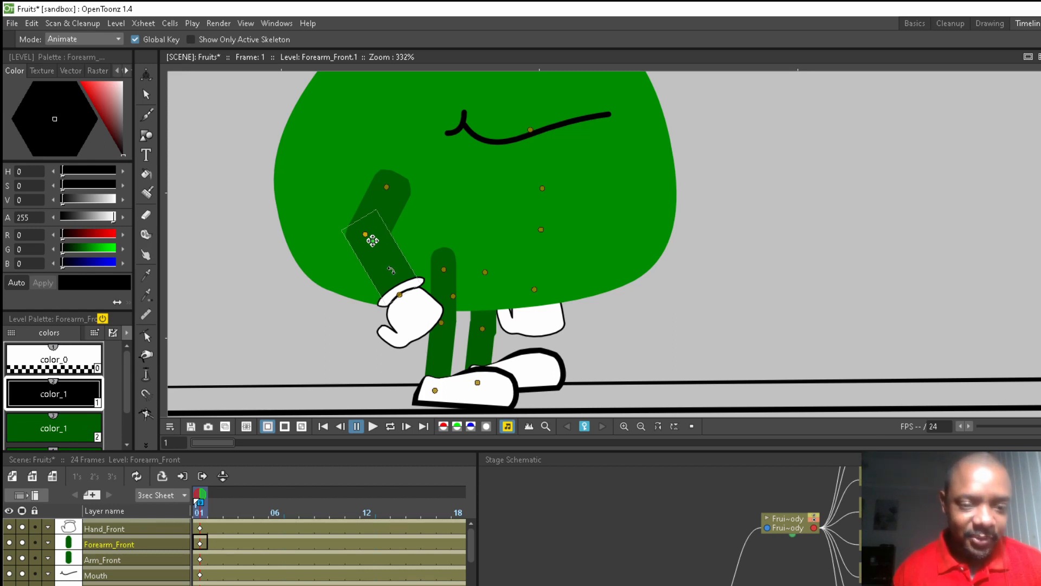
pyautogui.moveTo(390, 274); pyautogui.dragTo(409, 262)
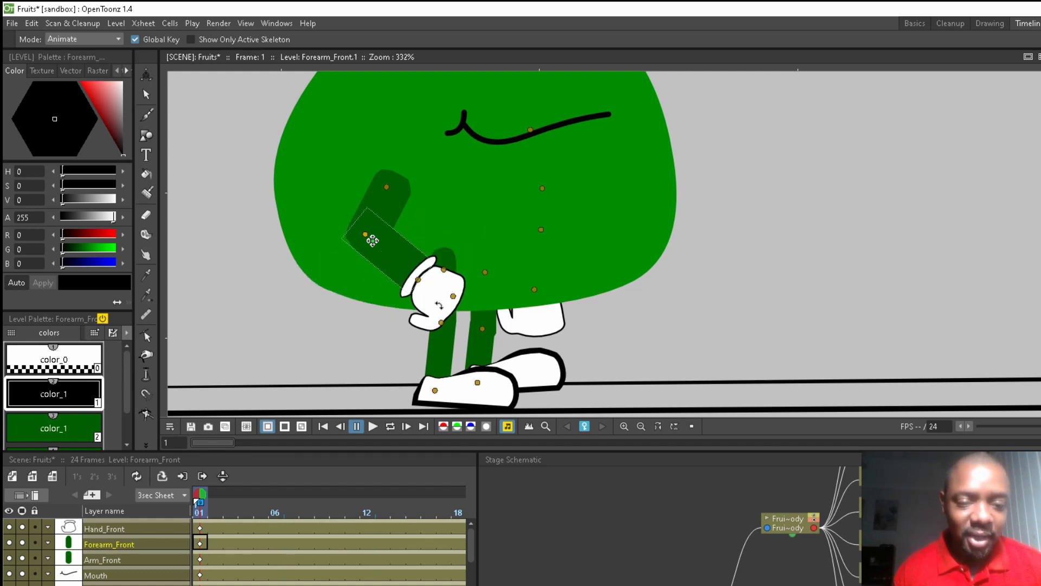
pyautogui.moveTo(441, 316)
pyautogui.mouseDown()
pyautogui.moveTo(455, 233)
pyautogui.moveTo(385, 353)
pyautogui.moveTo(464, 316)
pyautogui.moveTo(457, 327)
pyautogui.mouseUp()
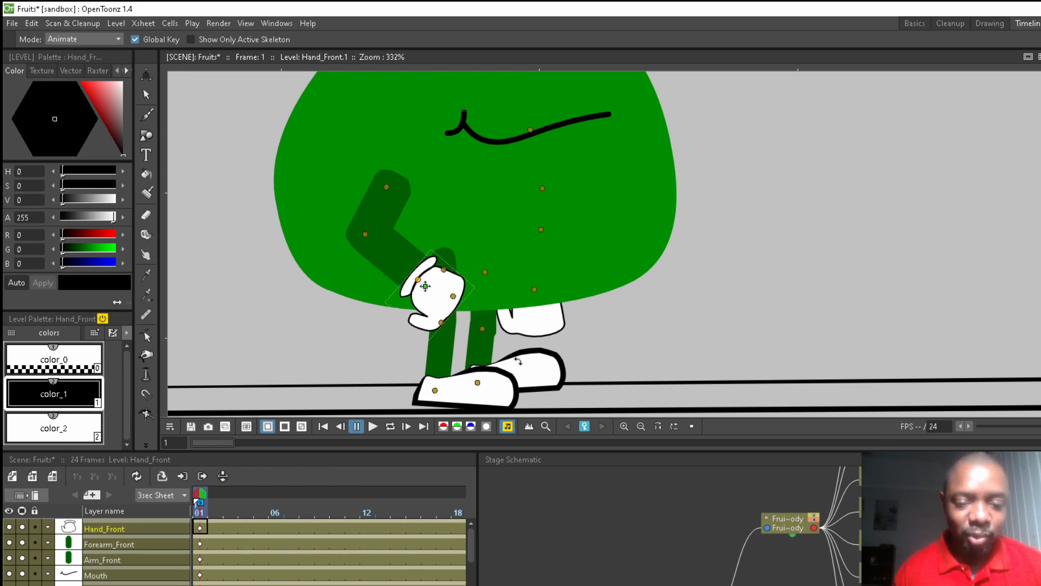
pyautogui.moveTo(401, 355); pyautogui.dragTo(439, 375)
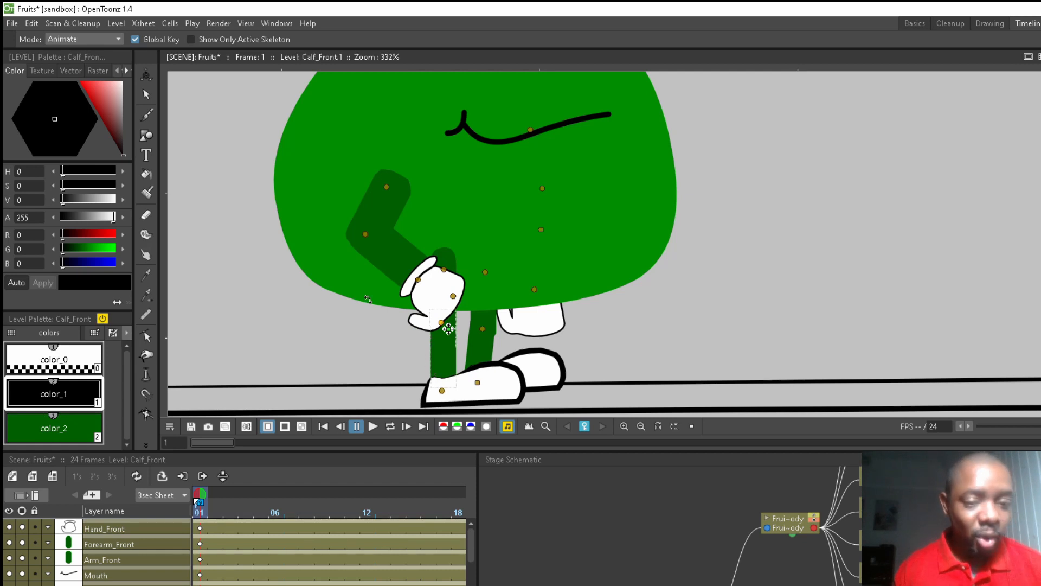
# - Switch to Inverse Kinematics and pose the front arm by its segments and hand, ending with the hand raised below the mouth
pyautogui.click(97, 38)
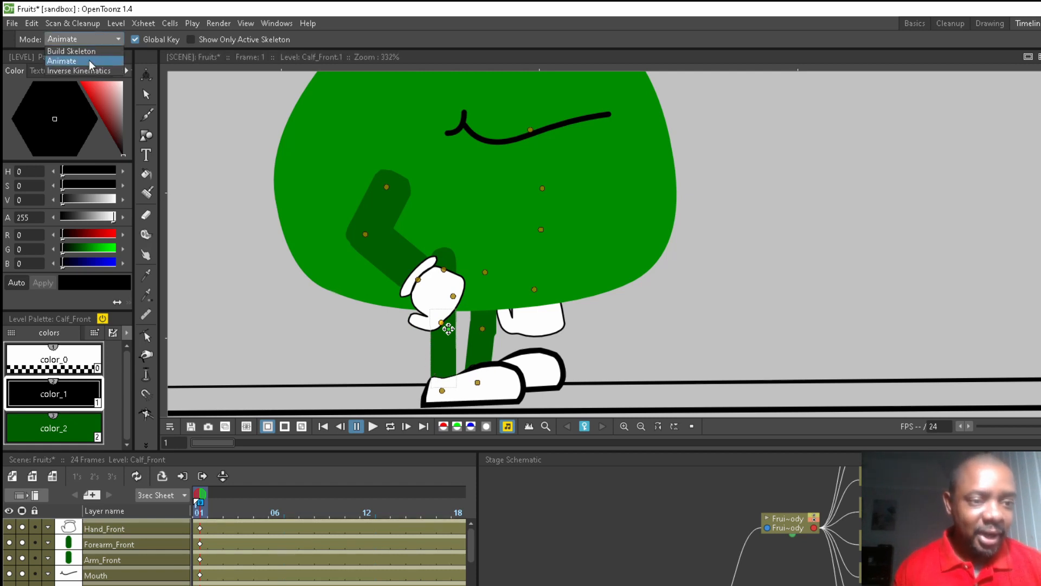
pyautogui.click(89, 69)
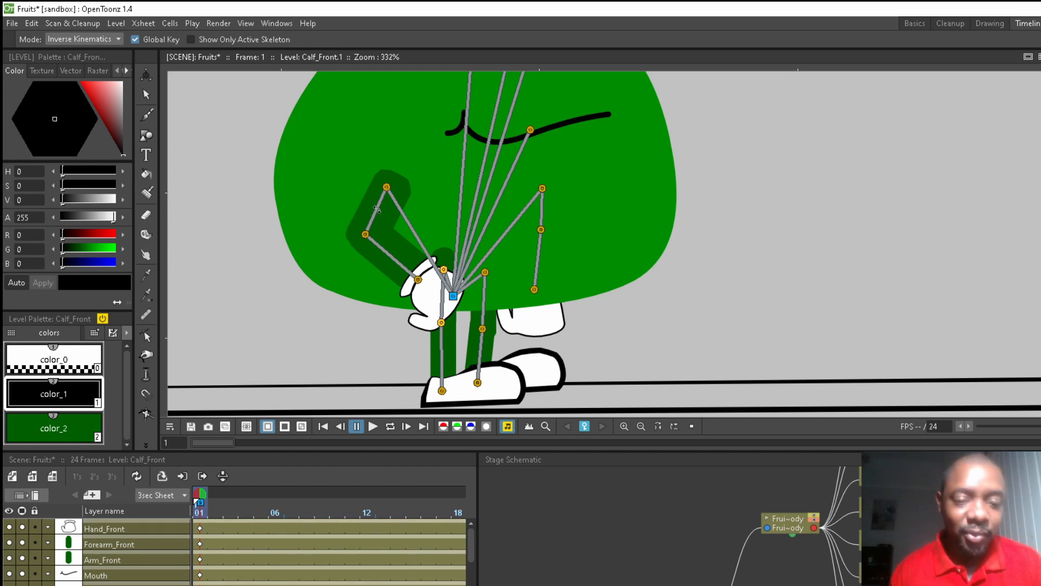
pyautogui.moveTo(377, 210); pyautogui.dragTo(102, 434)
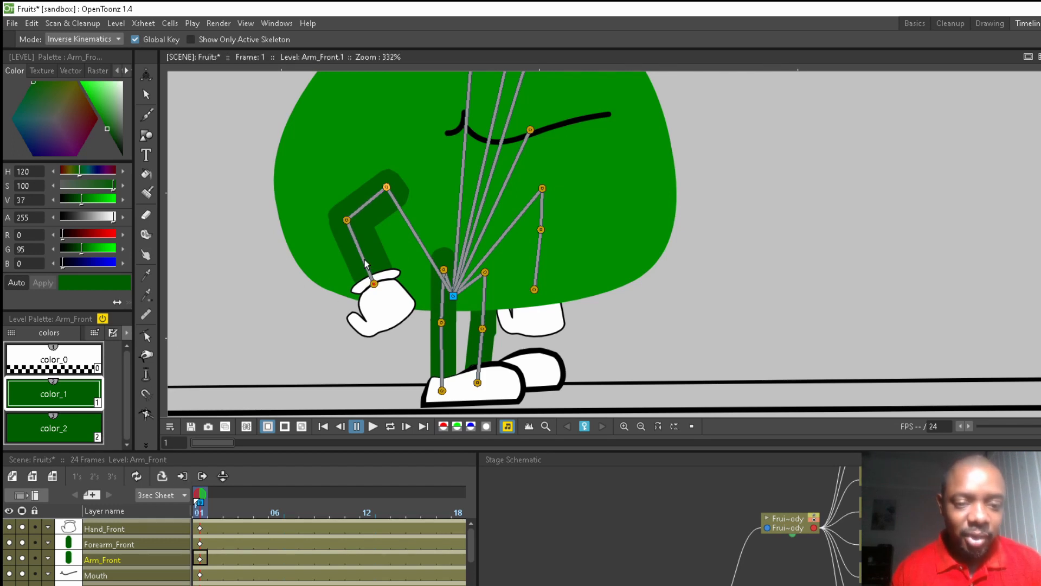
pyautogui.moveTo(327, 262); pyautogui.dragTo(393, 263)
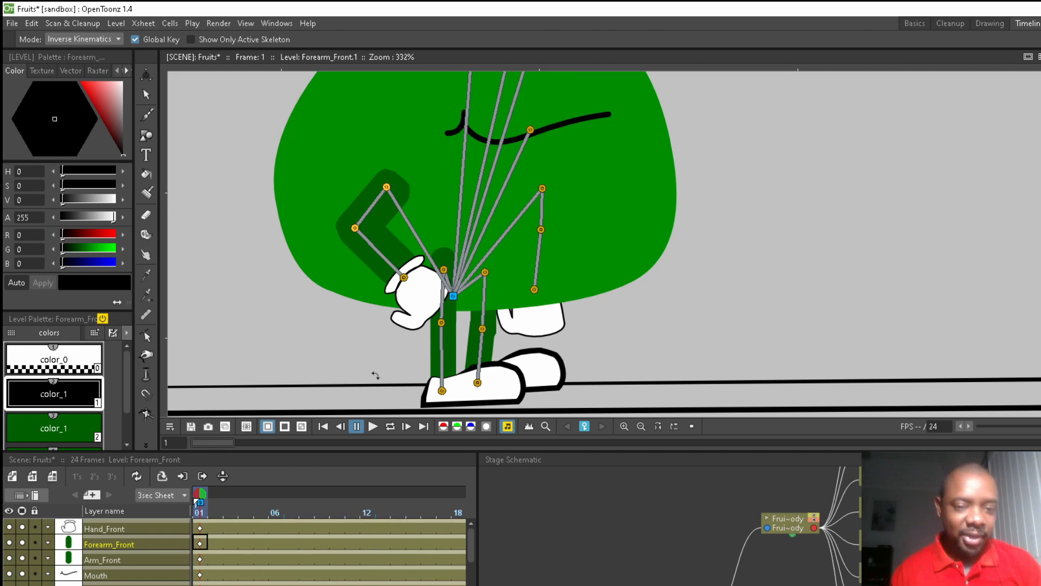
pyautogui.moveTo(430, 297)
pyautogui.mouseDown()
pyautogui.moveTo(343, 318)
pyautogui.moveTo(230, 291)
pyautogui.moveTo(239, 228)
pyautogui.moveTo(389, 346)
pyautogui.moveTo(624, 235)
pyautogui.moveTo(441, 332)
pyautogui.moveTo(605, 197)
pyautogui.moveTo(475, 116)
pyautogui.moveTo(453, 300)
pyautogui.moveTo(291, 319)
pyautogui.mouseUp()
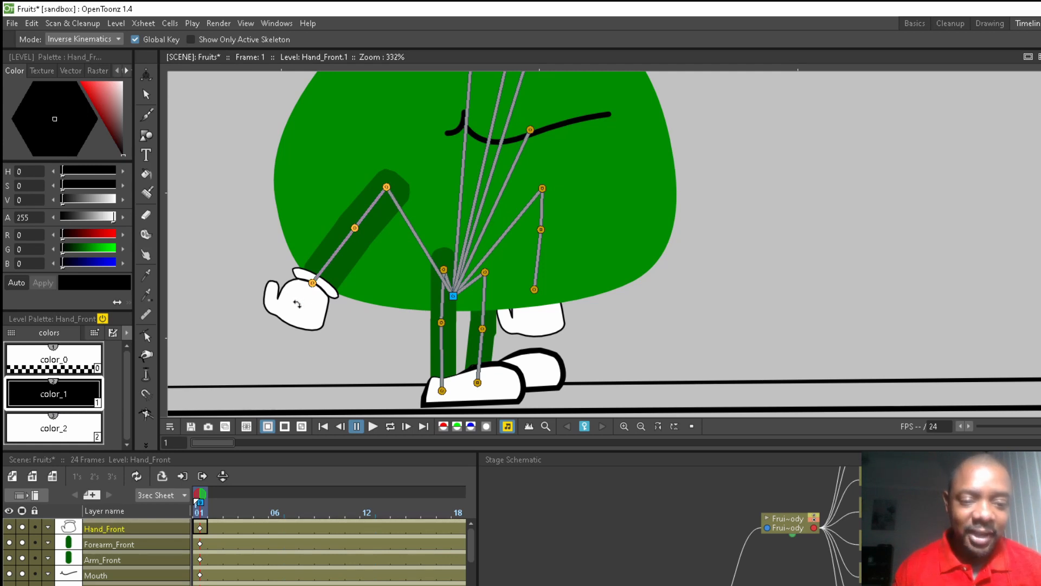
pyautogui.moveTo(307, 303); pyautogui.dragTo(479, 203)
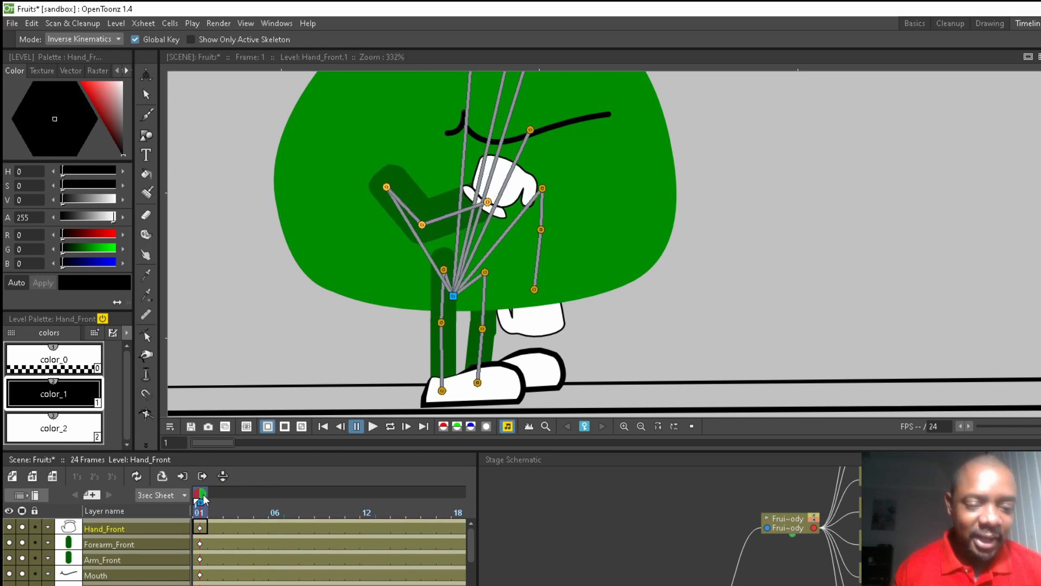
# - Key the front arm reaching forward at frame 3, and swing it straight down behind the body at frame 1
pyautogui.moveTo(200, 494); pyautogui.dragTo(232, 500)
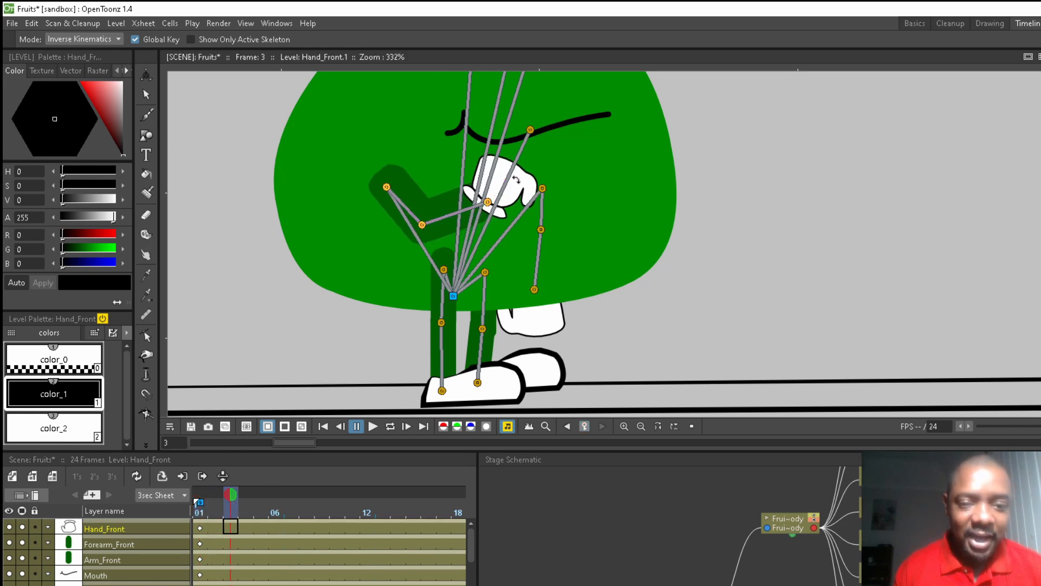
pyautogui.moveTo(520, 183); pyautogui.dragTo(623, 206)
pyautogui.moveTo(225, 495)
pyautogui.mouseDown()
pyautogui.moveTo(200, 494)
pyautogui.moveTo(236, 497)
pyautogui.moveTo(170, 502)
pyautogui.mouseUp()
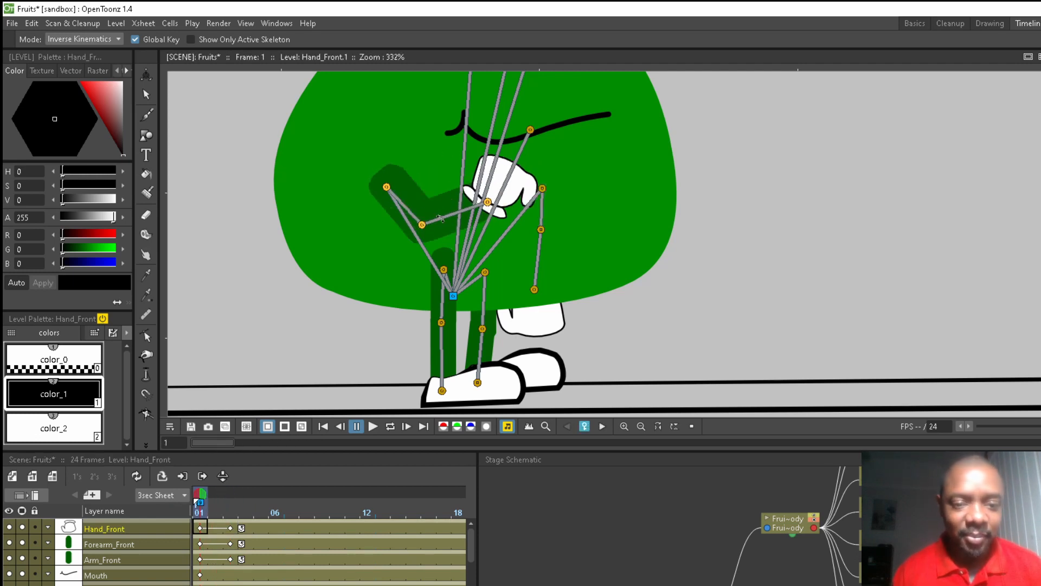
pyautogui.moveTo(424, 252); pyautogui.dragTo(336, 307)
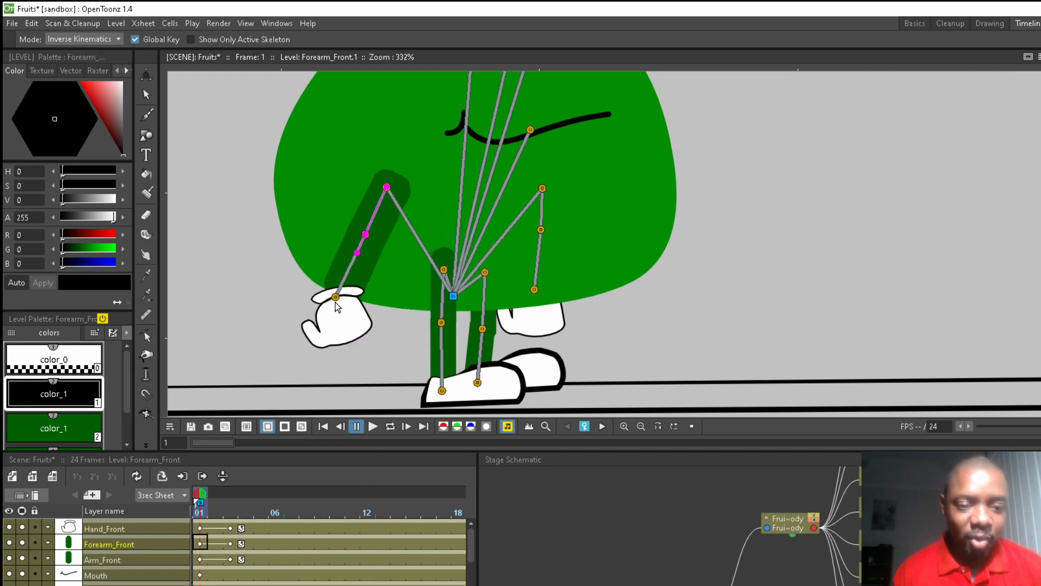
# - Rotate the front hand backward at frame 1 and bend the front arm at the elbow so the forearm angles forward
pyautogui.click(325, 341)
pyautogui.moveTo(323, 344); pyautogui.dragTo(306, 336)
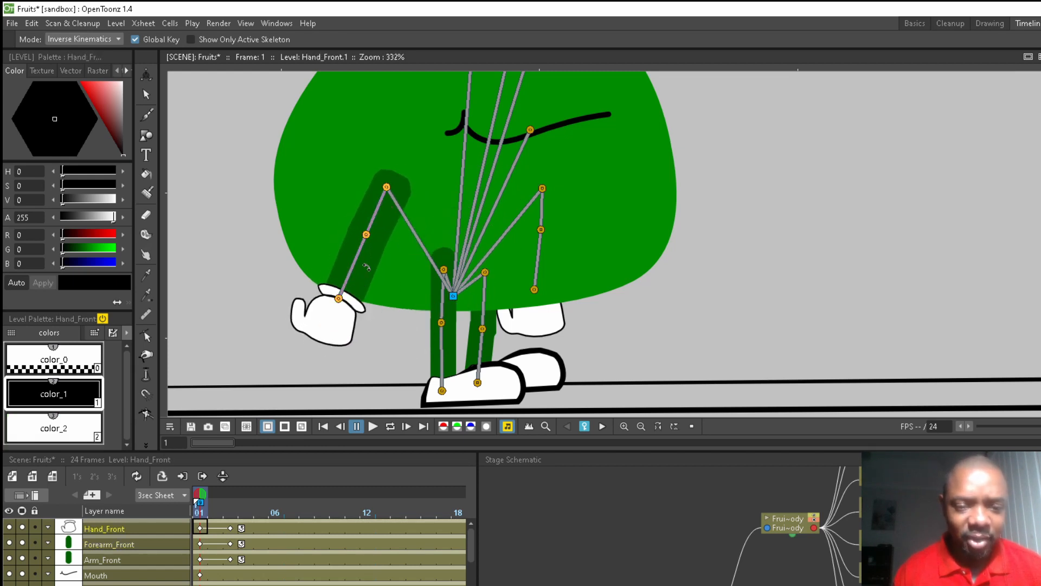
pyautogui.moveTo(366, 267)
pyautogui.mouseDown()
pyautogui.moveTo(388, 290)
pyautogui.moveTo(440, 274)
pyautogui.moveTo(379, 283)
pyautogui.moveTo(364, 274)
pyautogui.mouseUp()
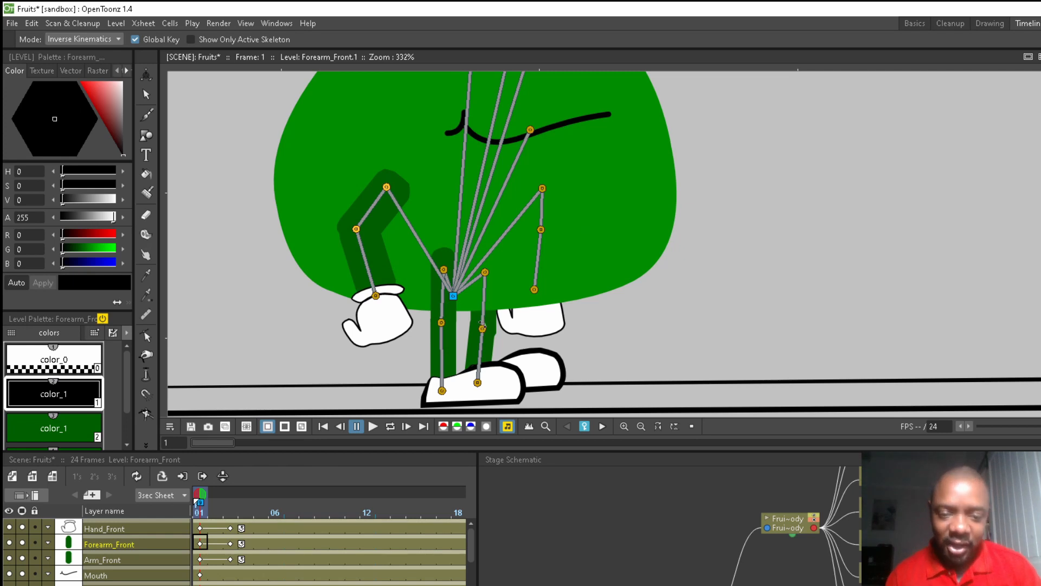
# - Try the Inverse Kinematics pin on several joints, ending with the front knee pinned and both hips and the body root locked
pyautogui.click(444, 270)
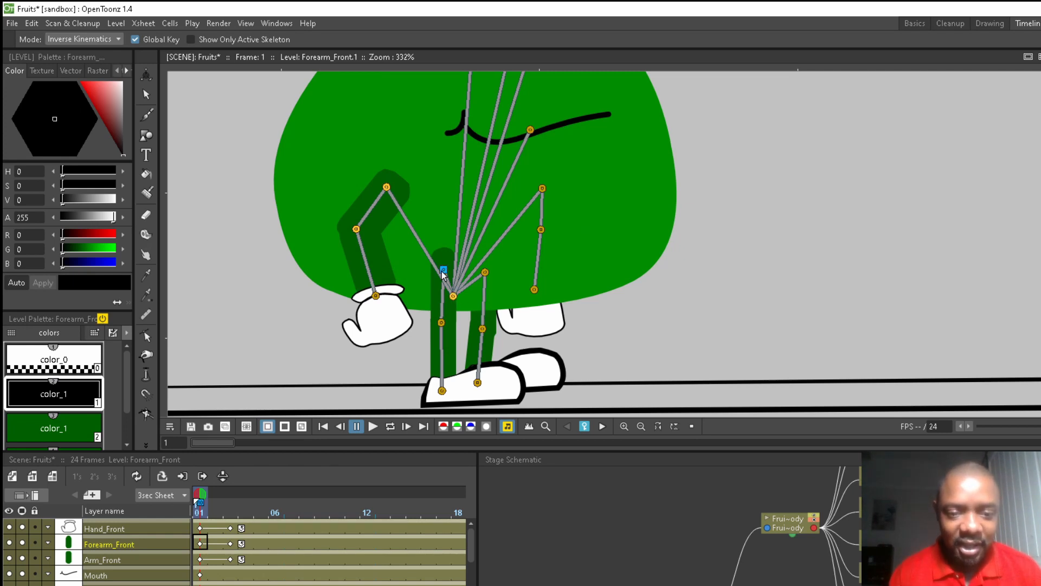
pyautogui.click(486, 272)
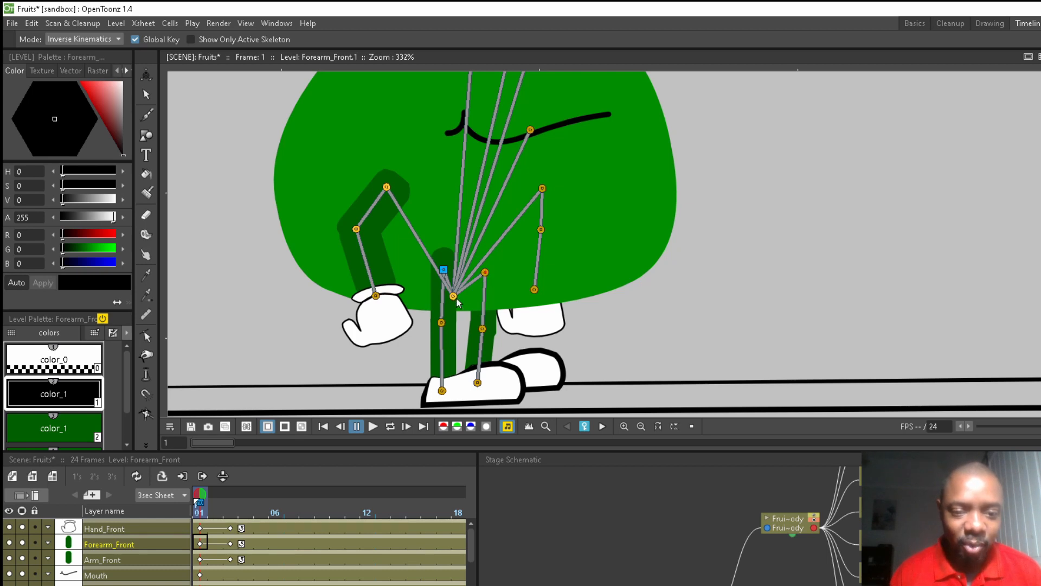
pyautogui.click(444, 271)
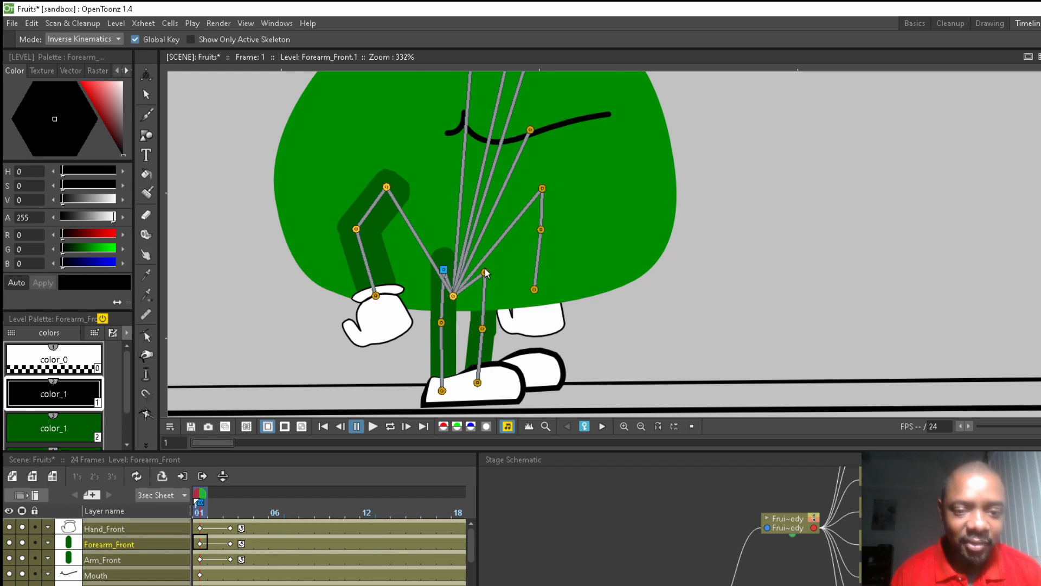
pyautogui.click(482, 328)
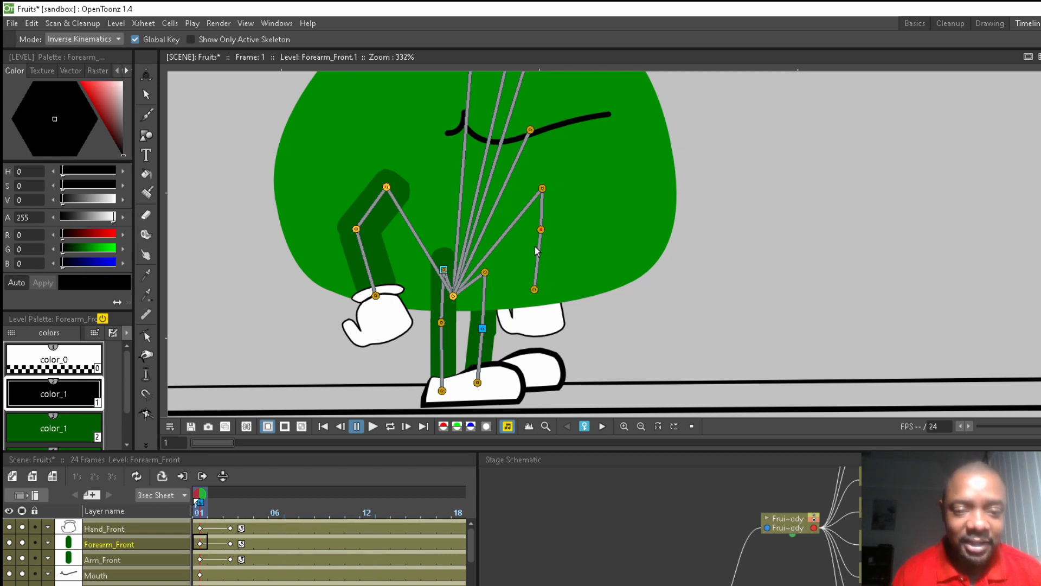
pyautogui.click(519, 275)
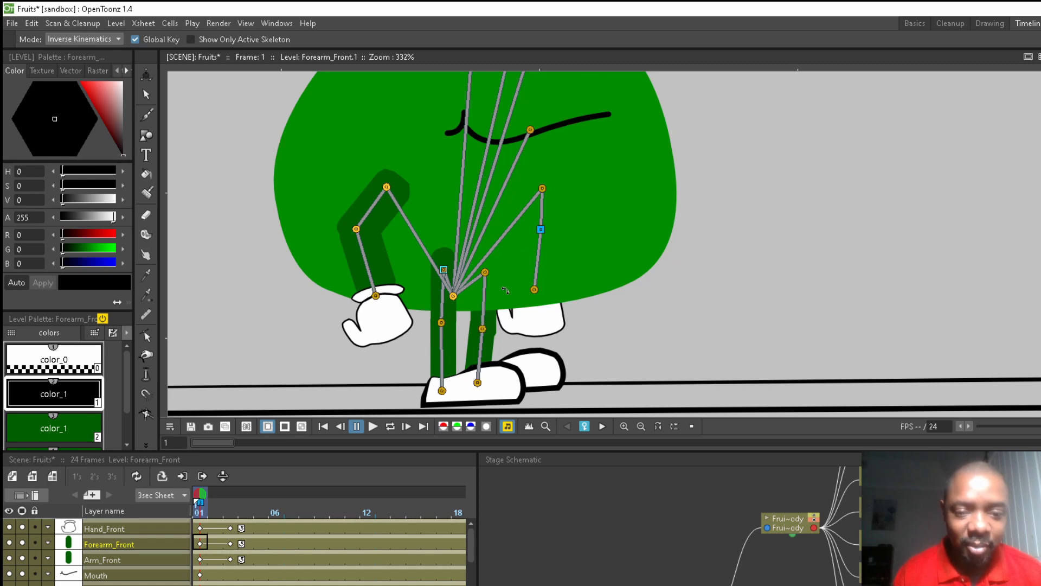
pyautogui.click(448, 312)
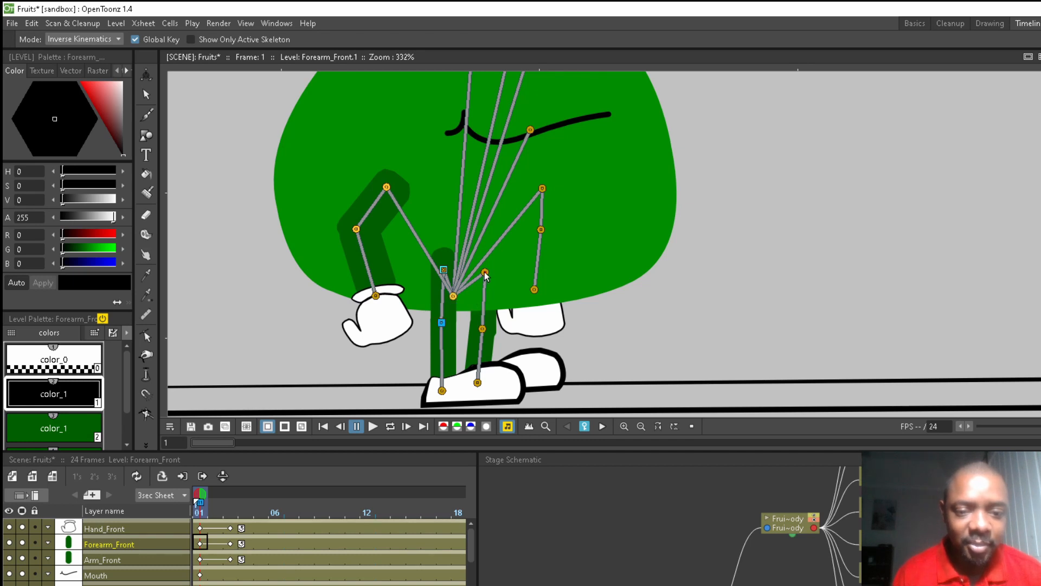
pyautogui.click(454, 296)
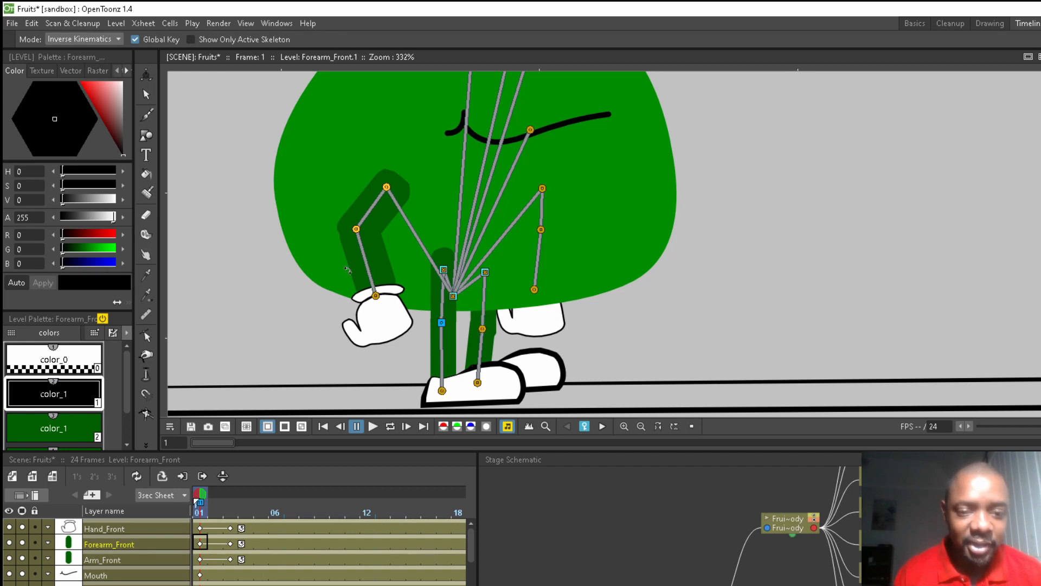
# - Swing the front forearm back behind the body, and shift the back calf and the body around the pinned front knee
pyautogui.moveTo(311, 260); pyautogui.dragTo(317, 263)
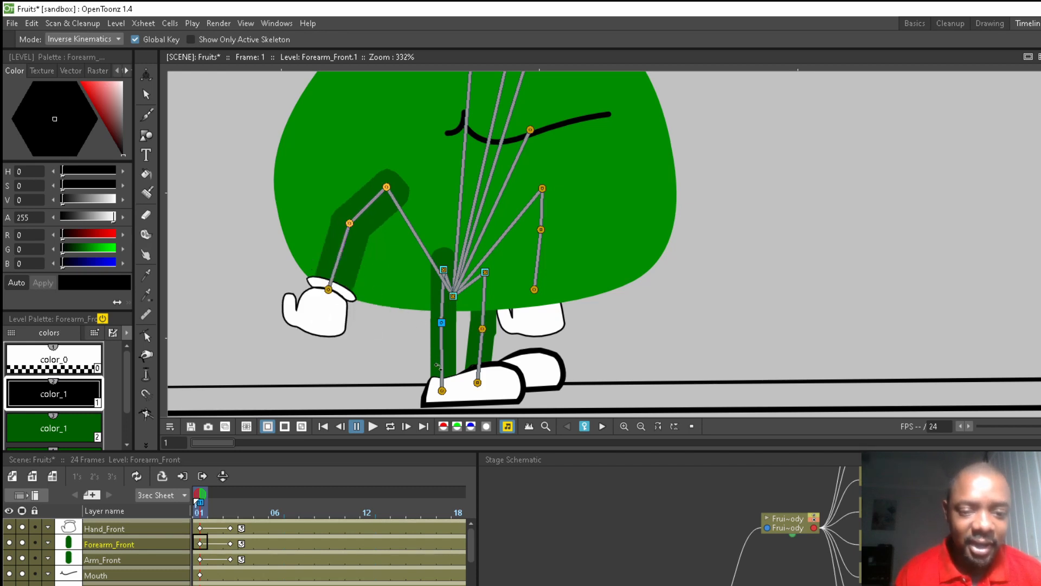
pyautogui.moveTo(445, 363); pyautogui.dragTo(486, 370)
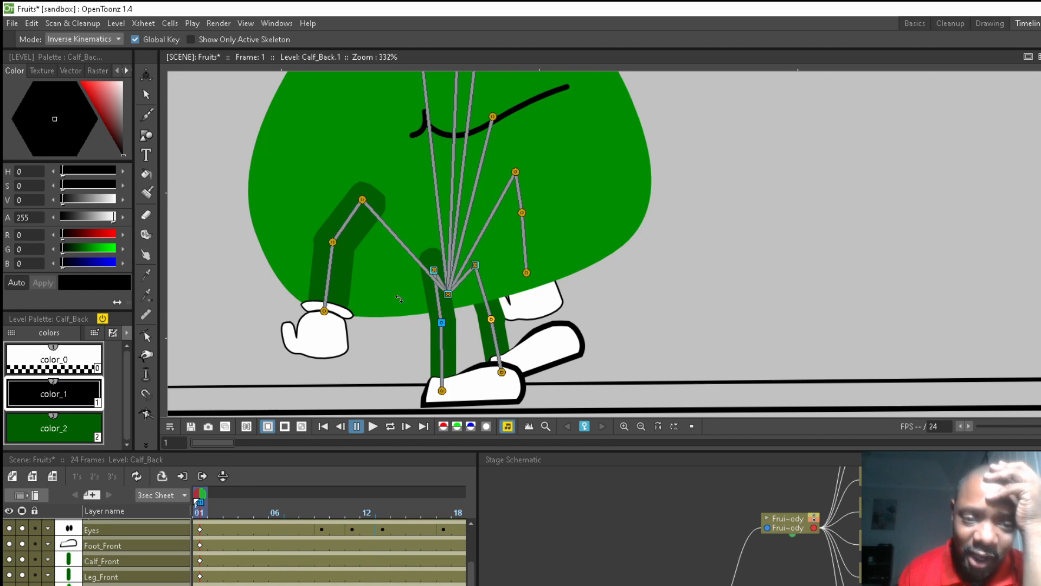
pyautogui.moveTo(399, 298); pyautogui.dragTo(434, 314)
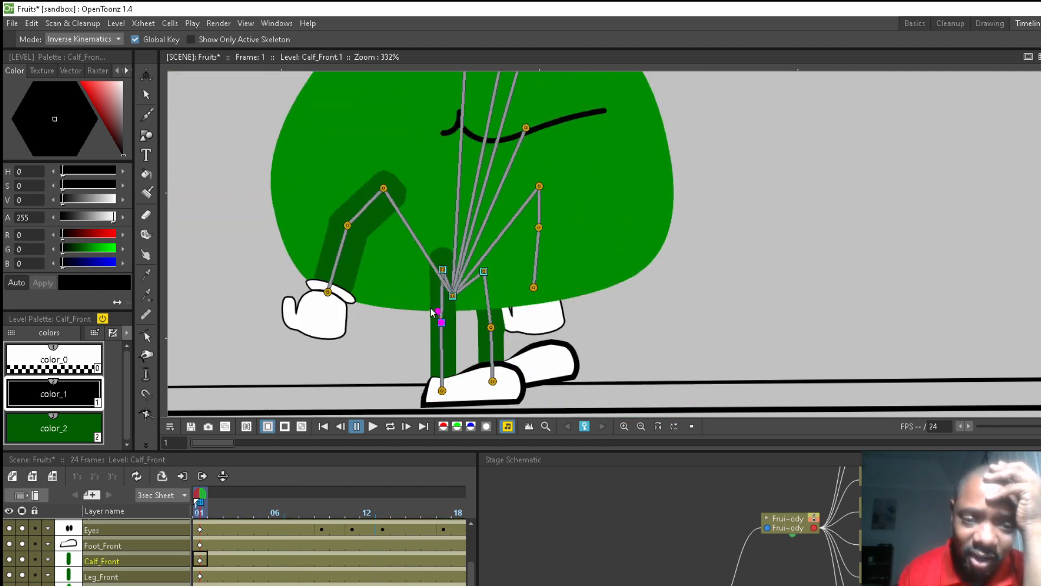
# - Pose the back arm by its hand so it hangs nearly straight down
pyautogui.click(412, 207)
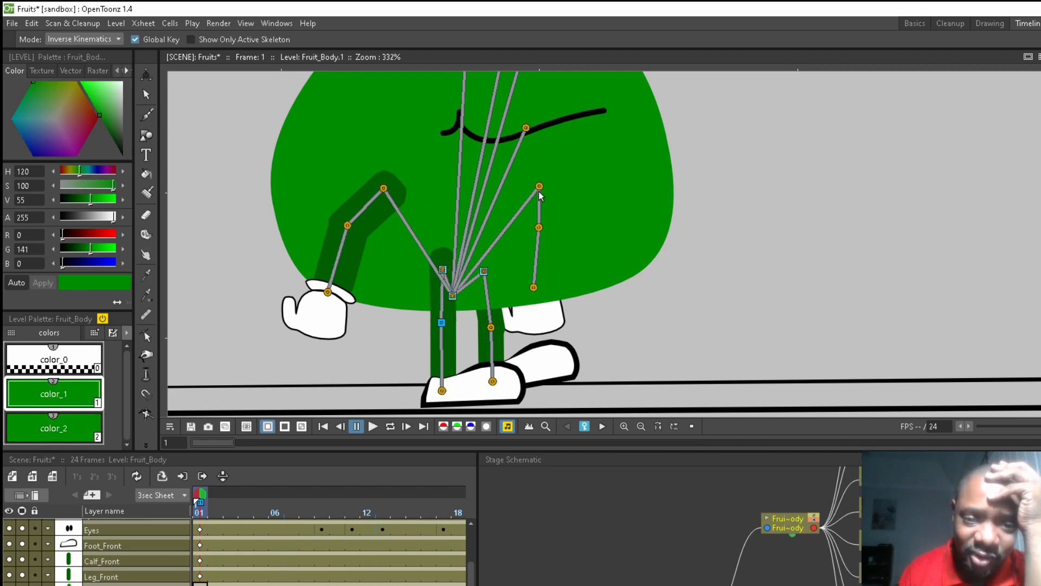
pyautogui.click(540, 327)
pyautogui.moveTo(641, 295); pyautogui.dragTo(568, 333)
pyautogui.scroll(-3, 567, 329)
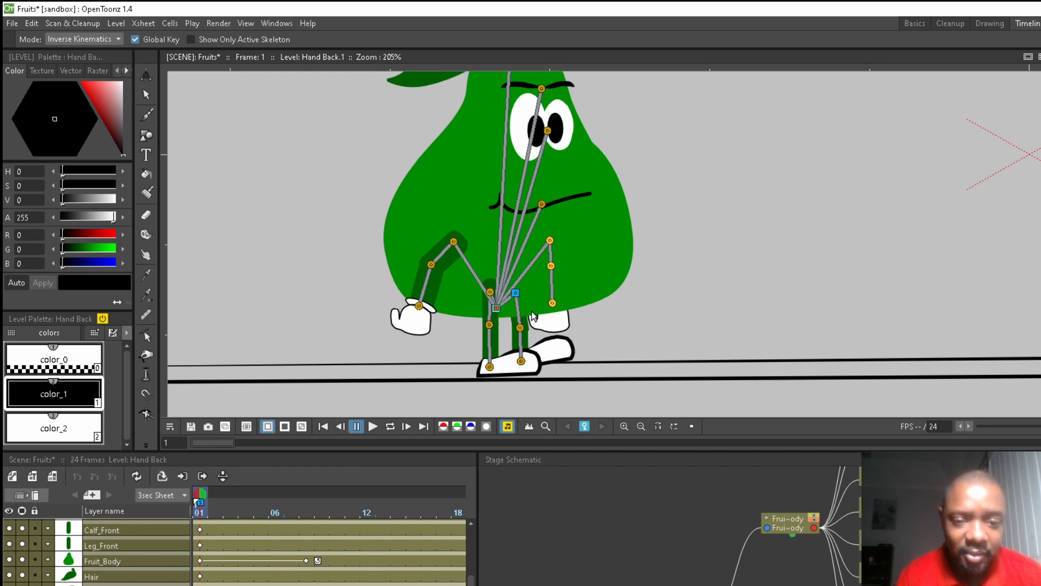
# - Return the Inverse Kinematics pin to the body root and swing the front forearm forward toward the front leg
pyautogui.rightClick(518, 300)
pyautogui.click(537, 303)
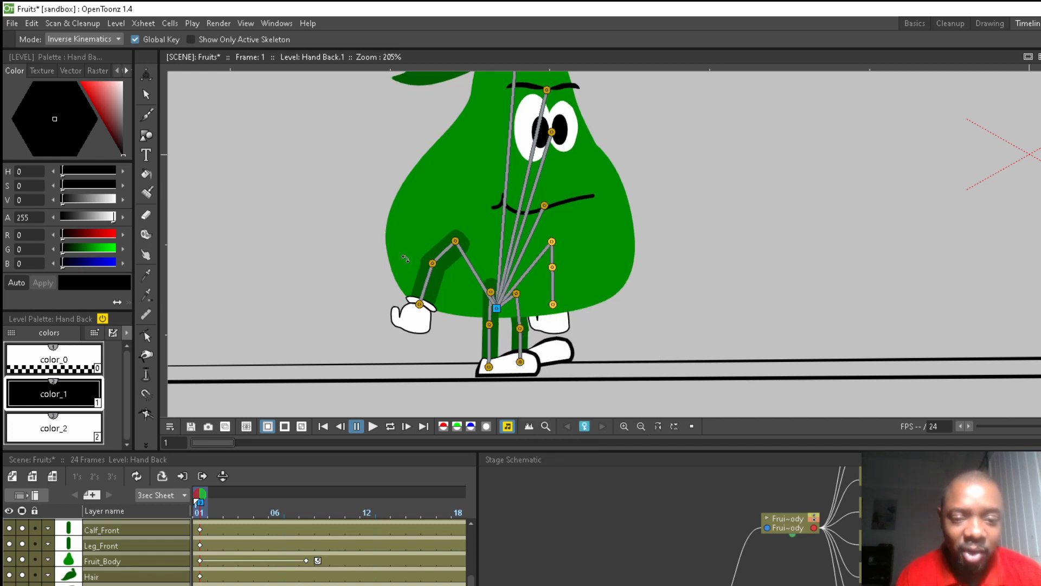
pyautogui.moveTo(405, 259); pyautogui.dragTo(455, 286)
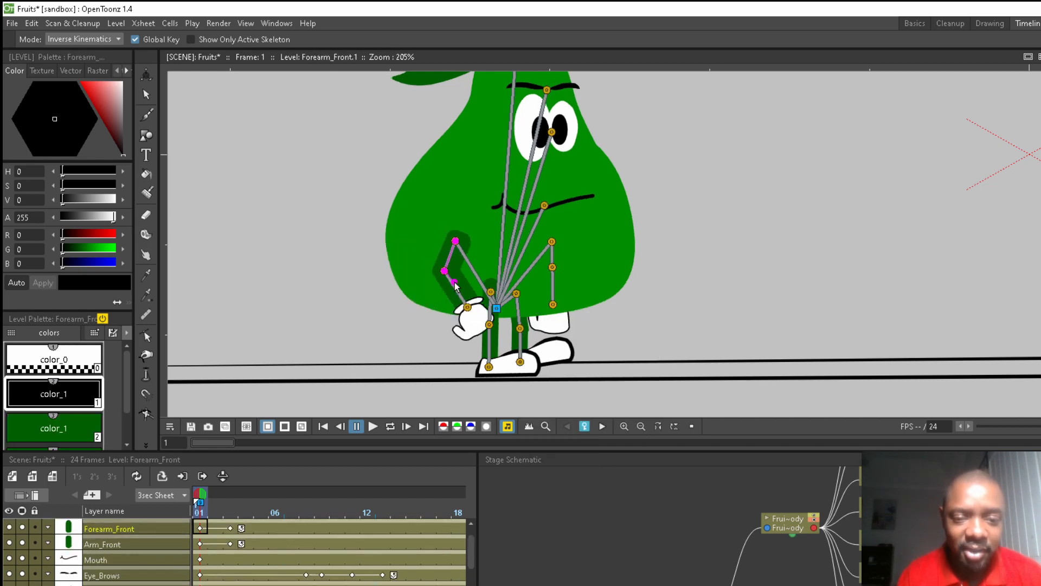